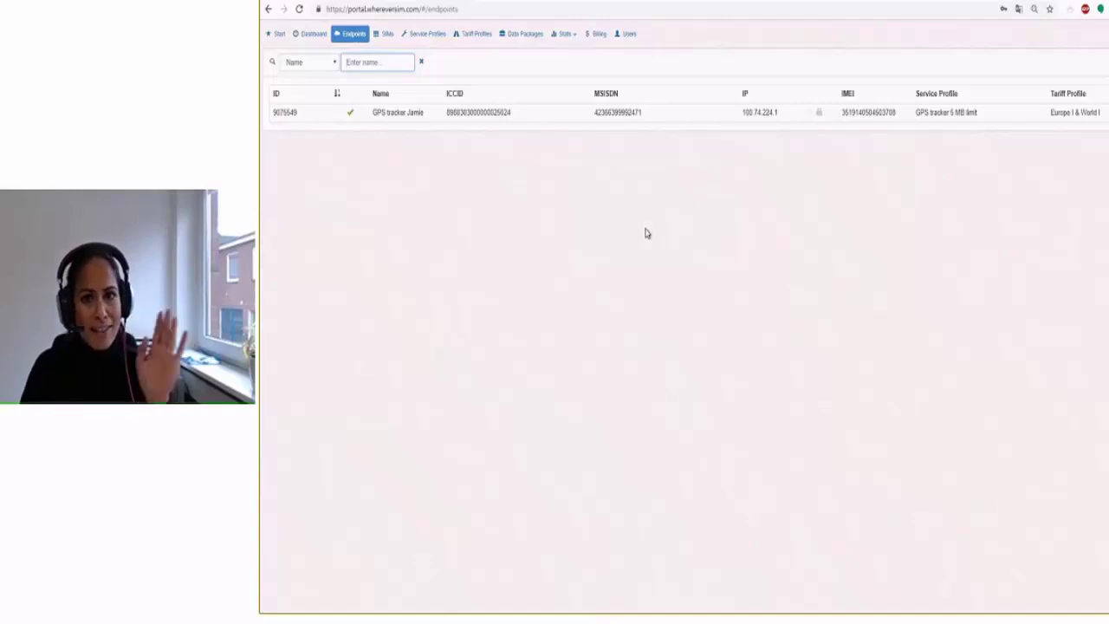
# Step: Open the GPS tracker endpoint's details and examine its connectivity status and network operator
pyautogui.click(461, 114)
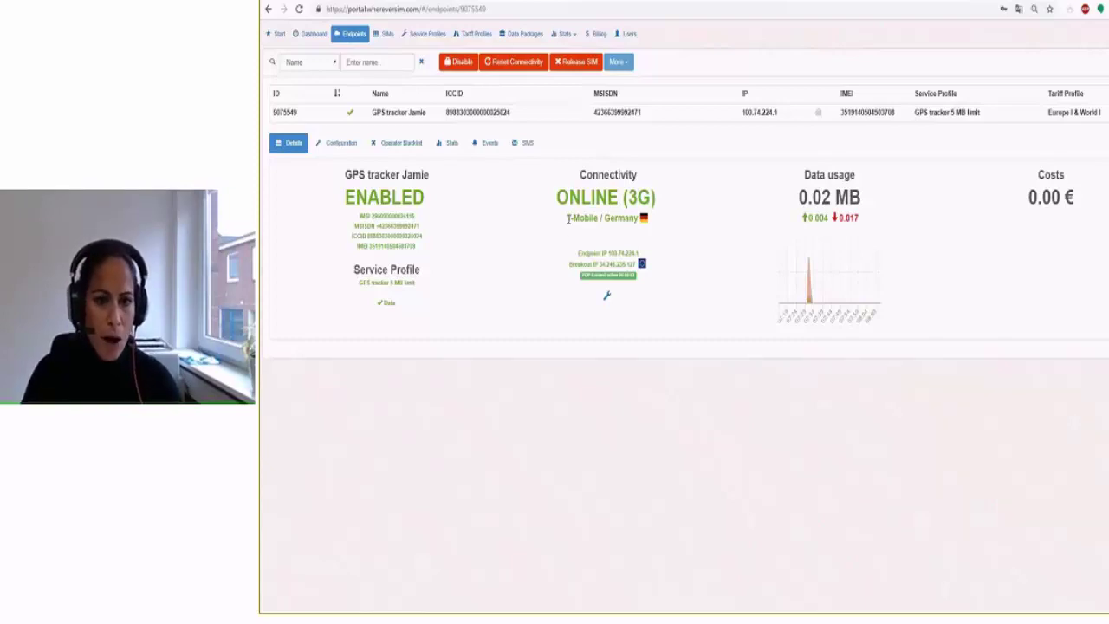
pyautogui.moveTo(568, 219); pyautogui.dragTo(598, 222)
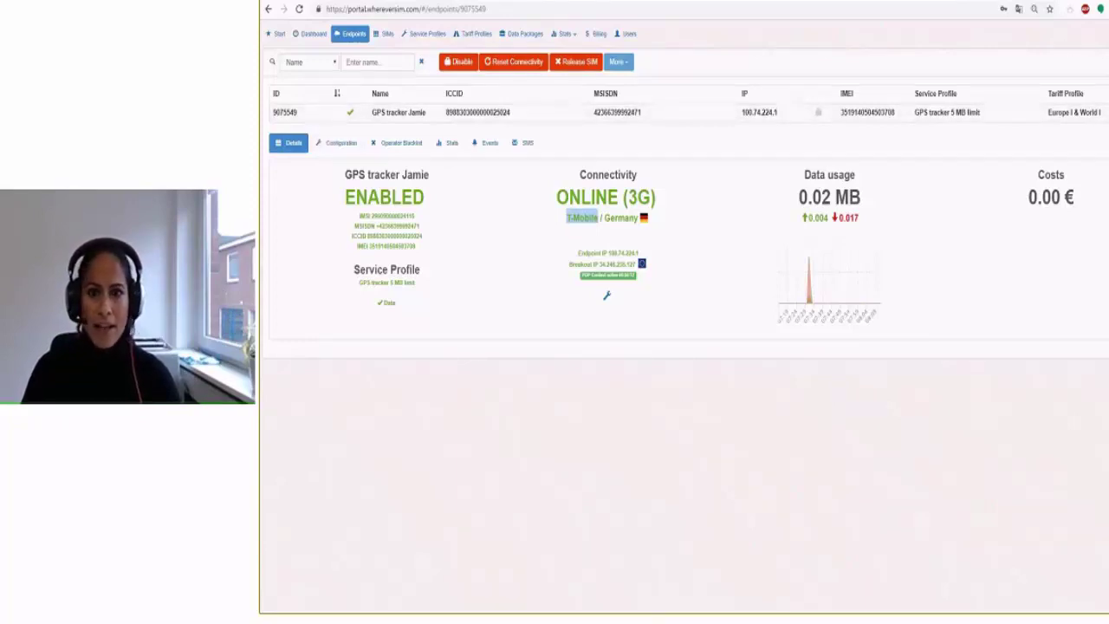
pyautogui.press('F5')
# Step: Start a new endpoint named "Alarm system front door" and assign it the available SIM's ICCID
pyautogui.click(1008, 71)
pyautogui.click(698, 153)
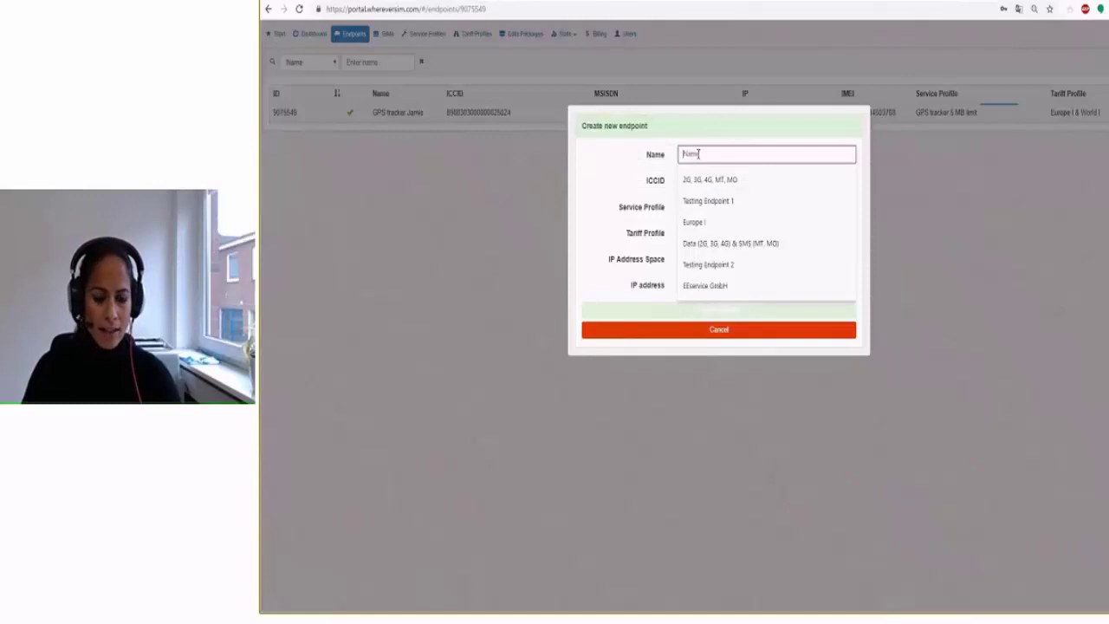
pyautogui.write('Alarm')
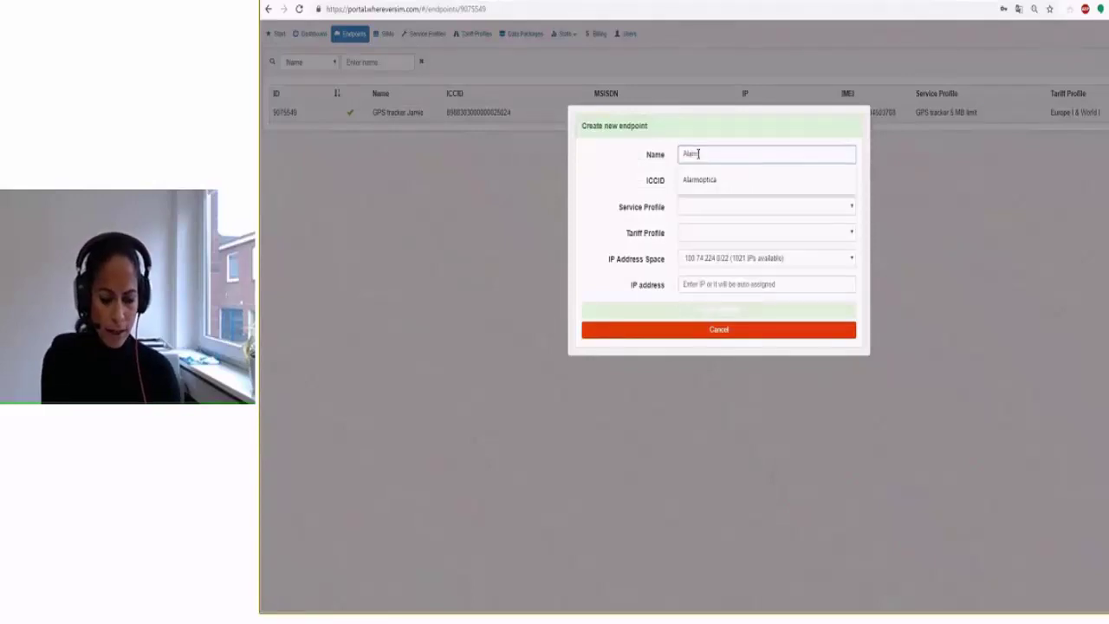
pyautogui.write(' sy')
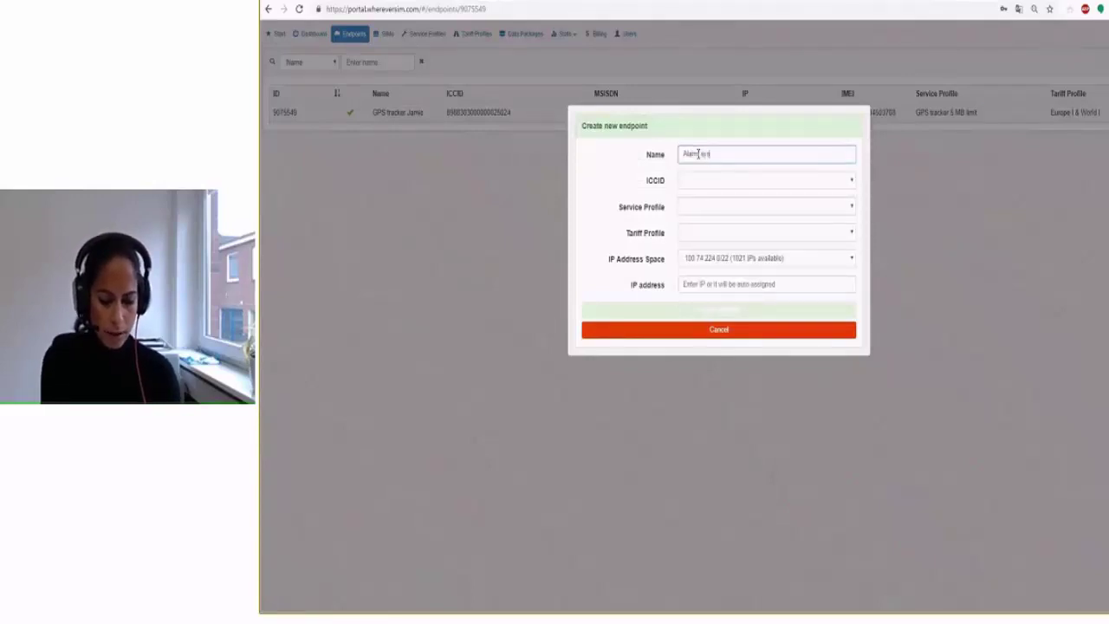
pyautogui.write('stem Innt door')
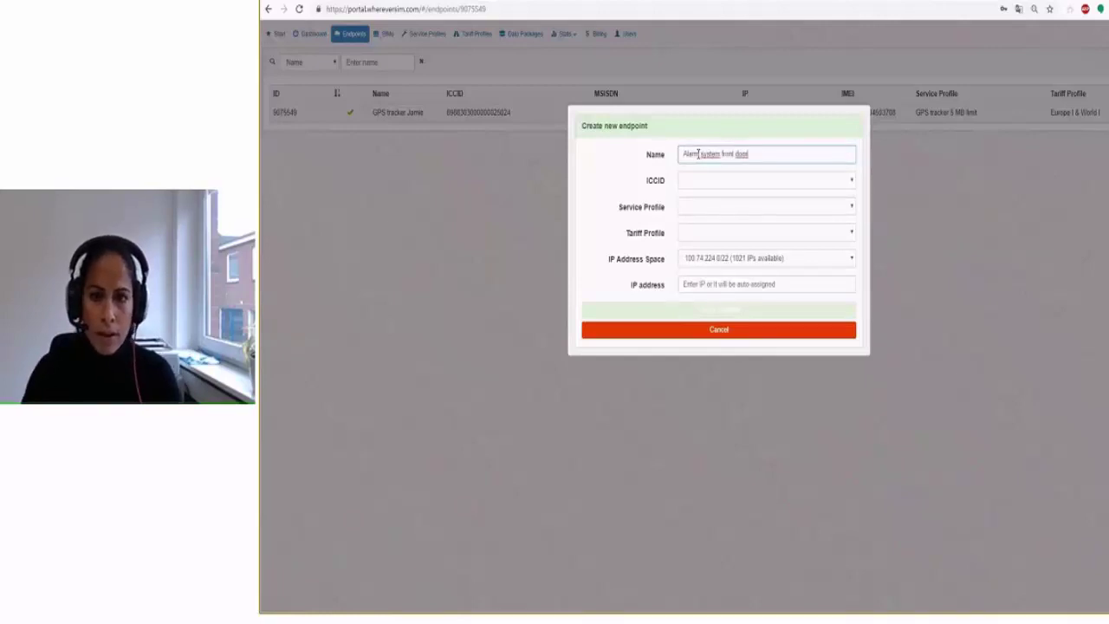
pyautogui.click(747, 182)
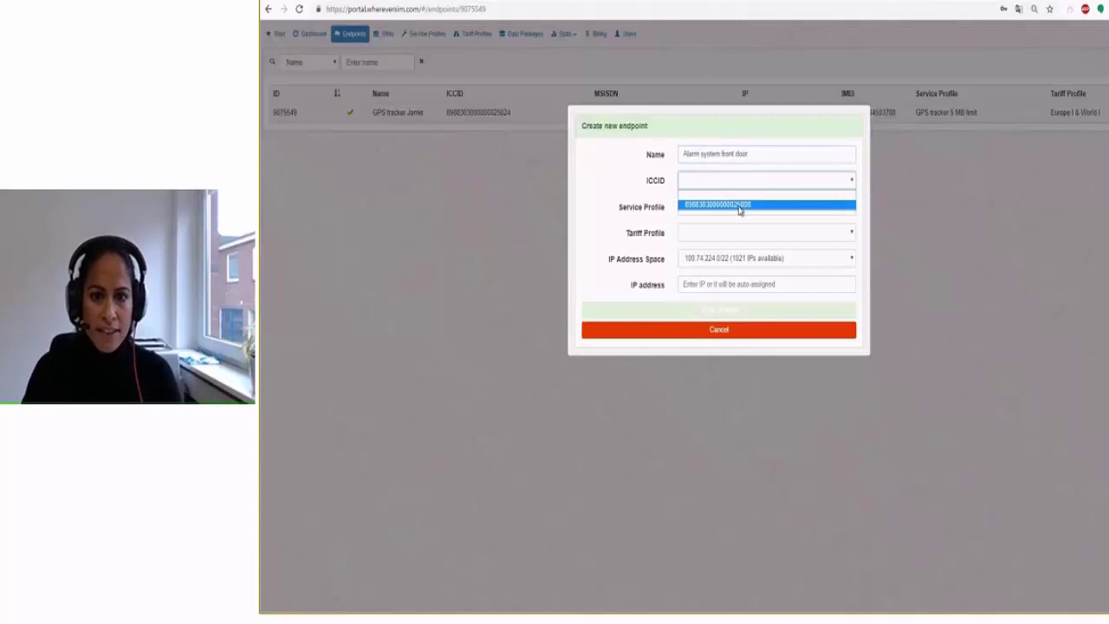
pyautogui.click(739, 205)
# Step: Create the endpoint with service profile "Burglar alarms data & SMS" and tariff profile "Europe I"
pyautogui.click(741, 207)
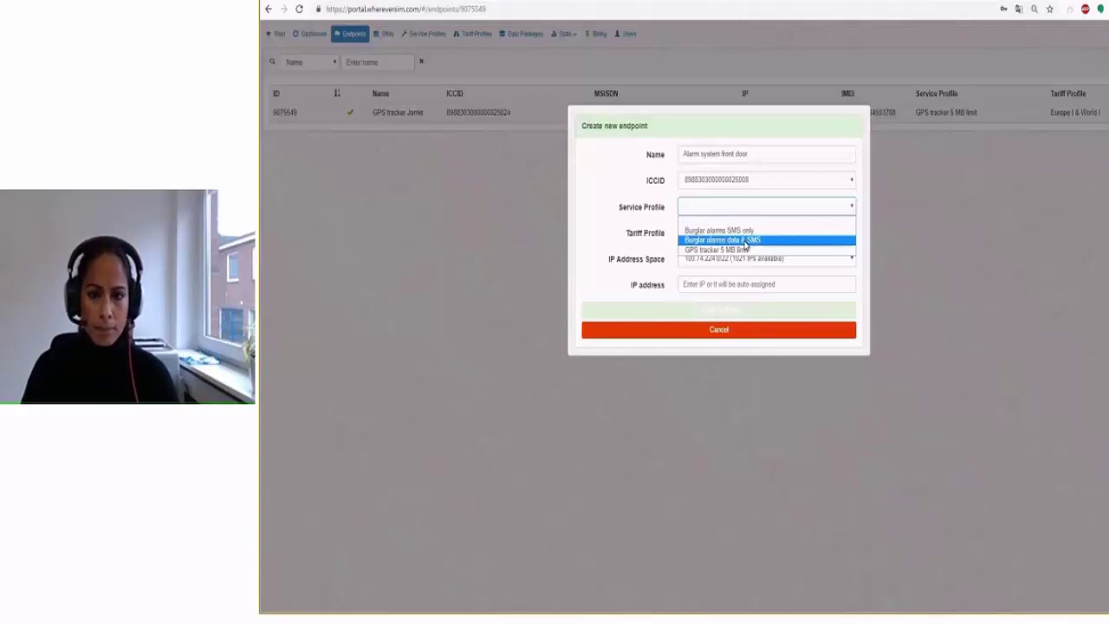
pyautogui.click(744, 241)
pyautogui.click(757, 233)
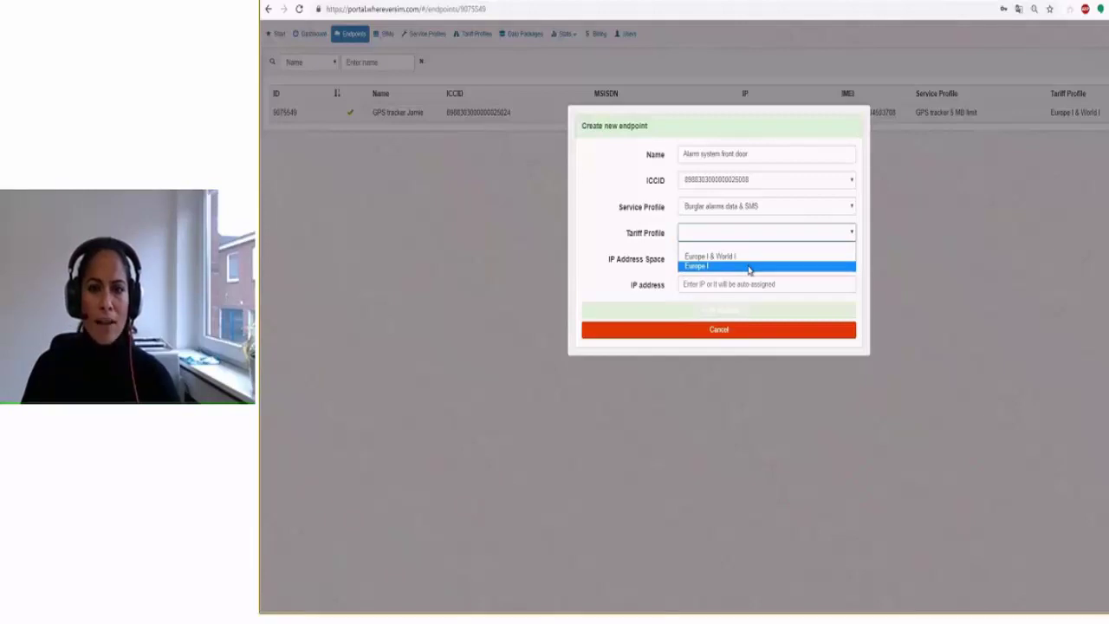
pyautogui.click(749, 267)
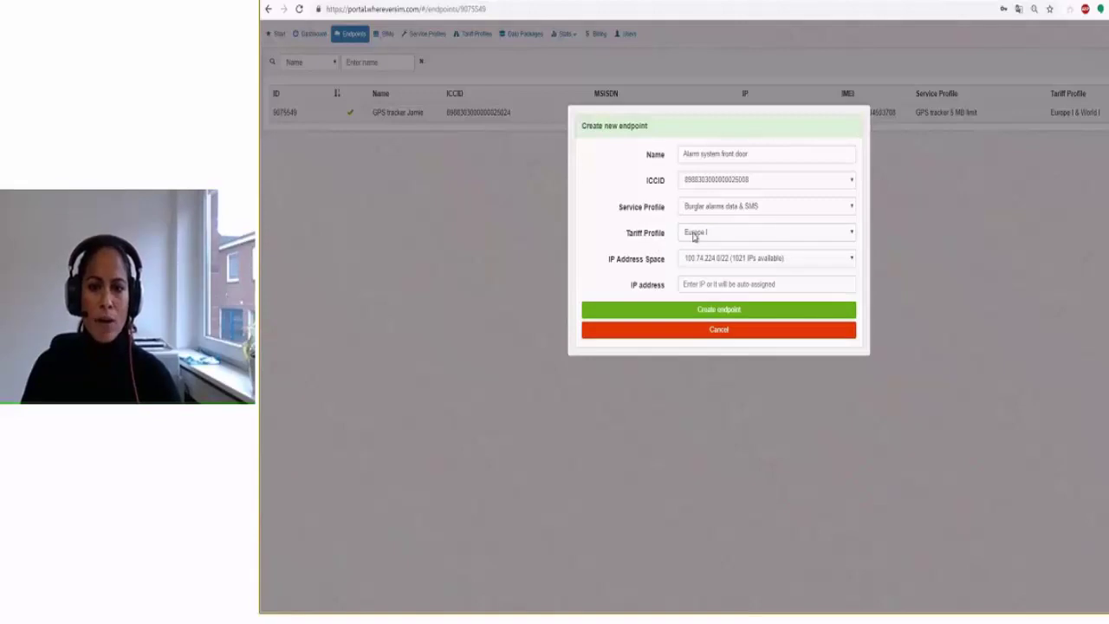
pyautogui.click(702, 312)
pyautogui.click(705, 164)
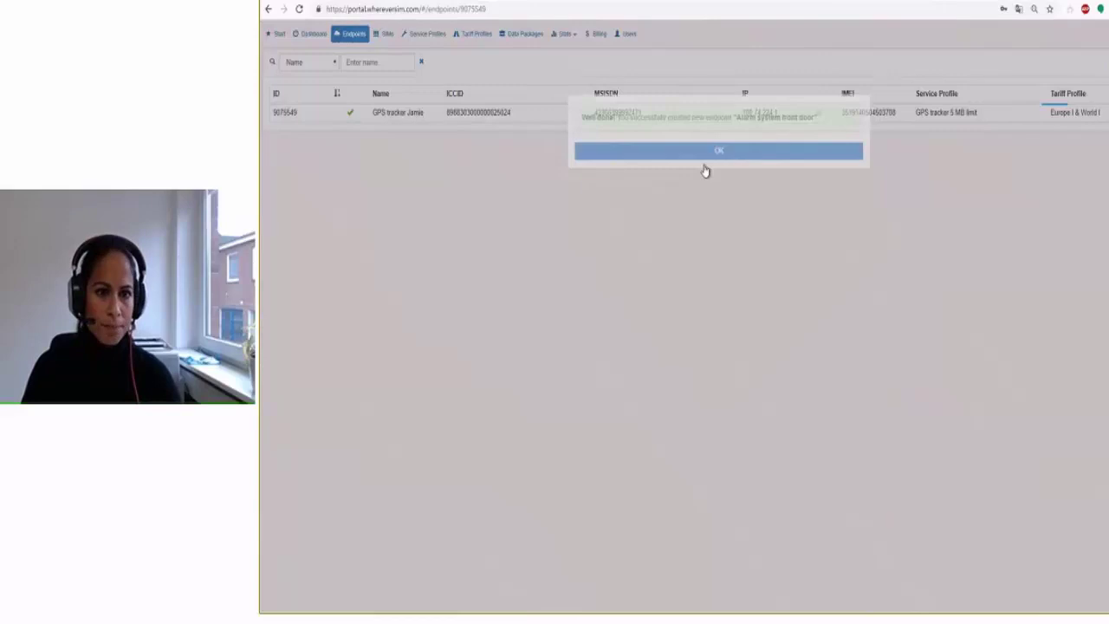
# Step: Review the alarm system endpoint's details and the operators available for blacklisting on the GPS tracker endpoint
pyautogui.click(545, 134)
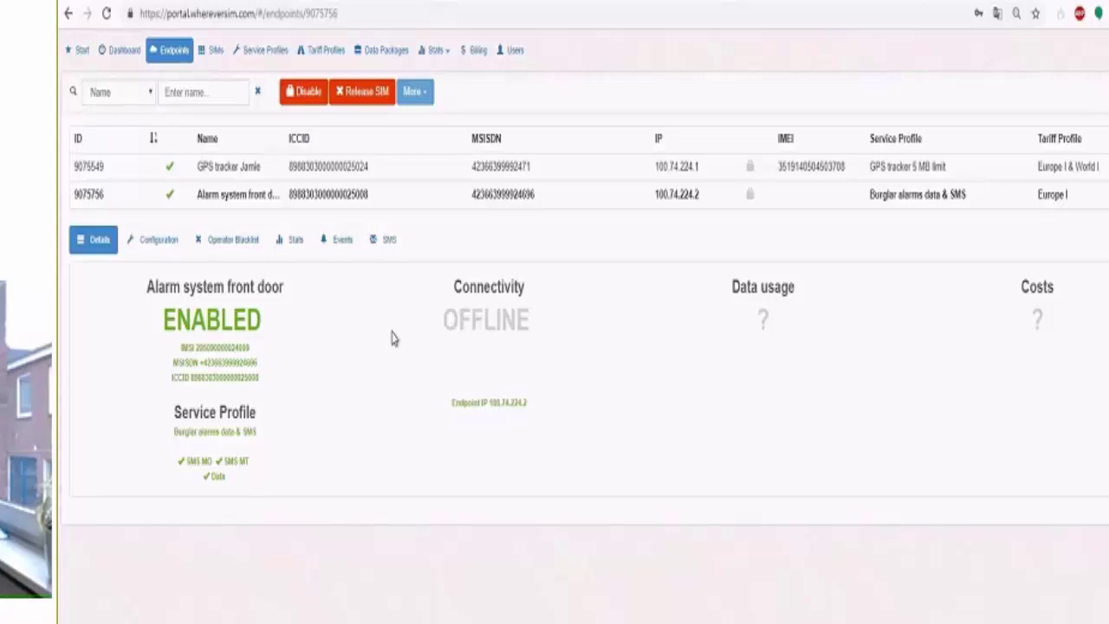
pyautogui.click(395, 166)
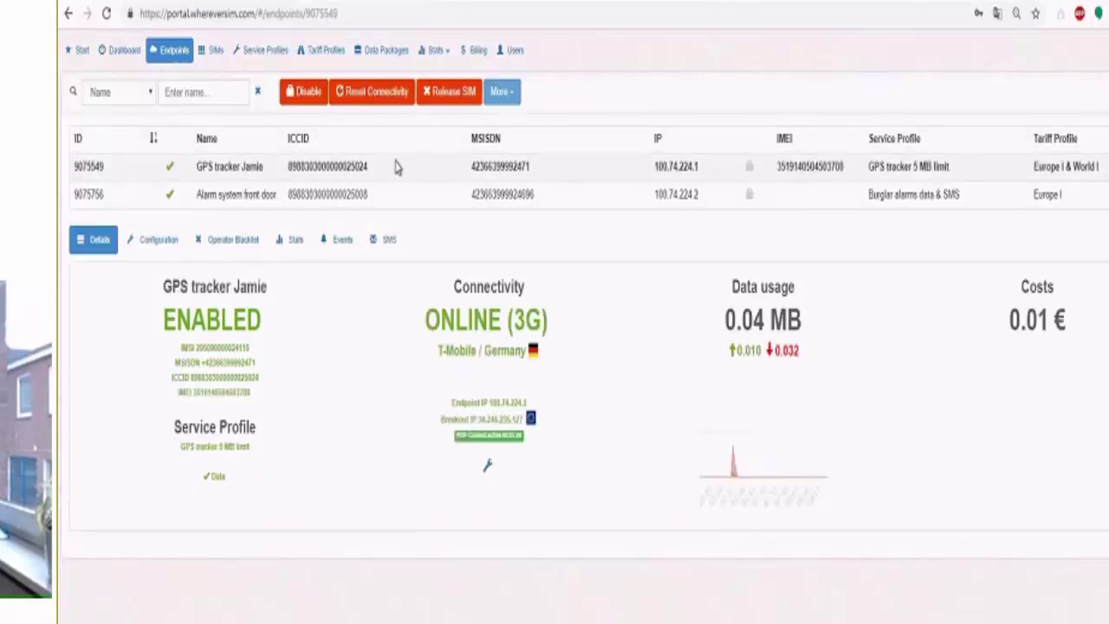
pyautogui.click(231, 240)
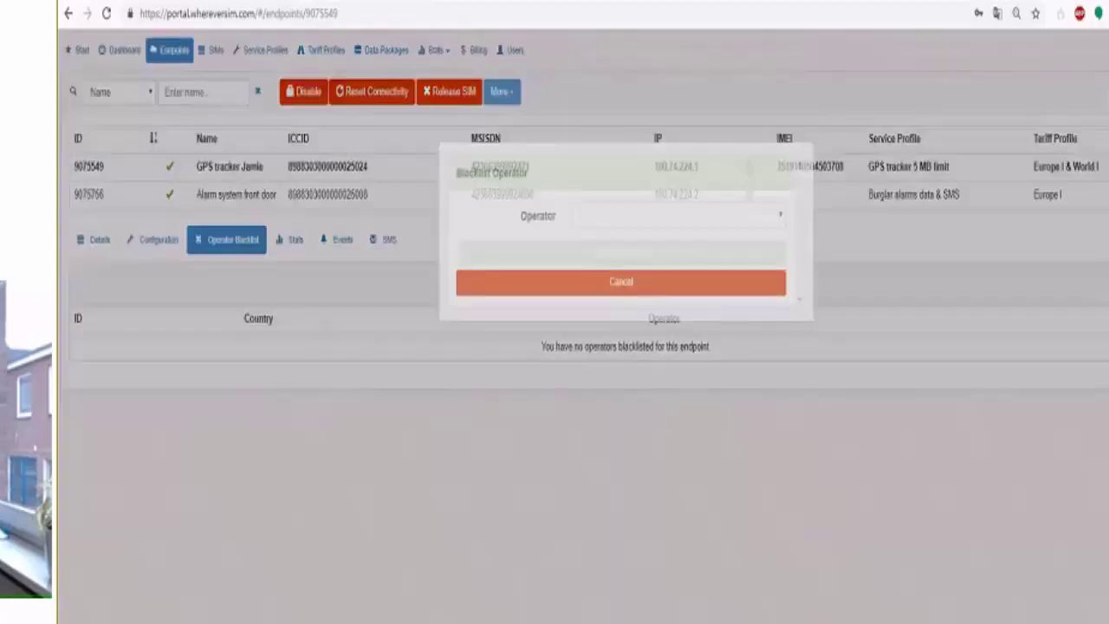
pyautogui.click(760, 230)
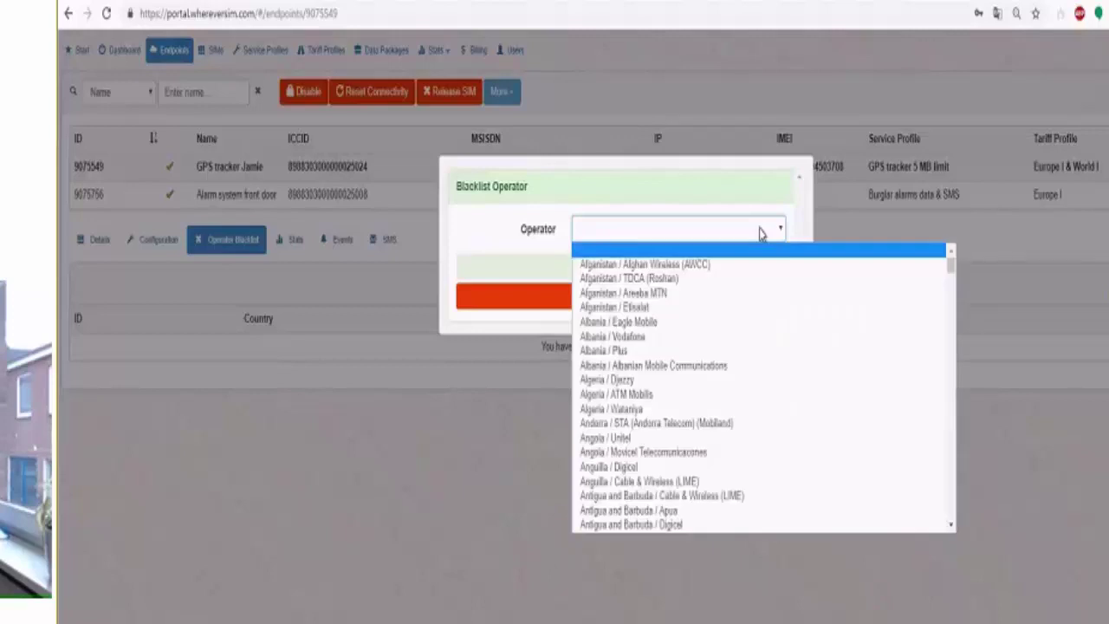
pyautogui.click(679, 200)
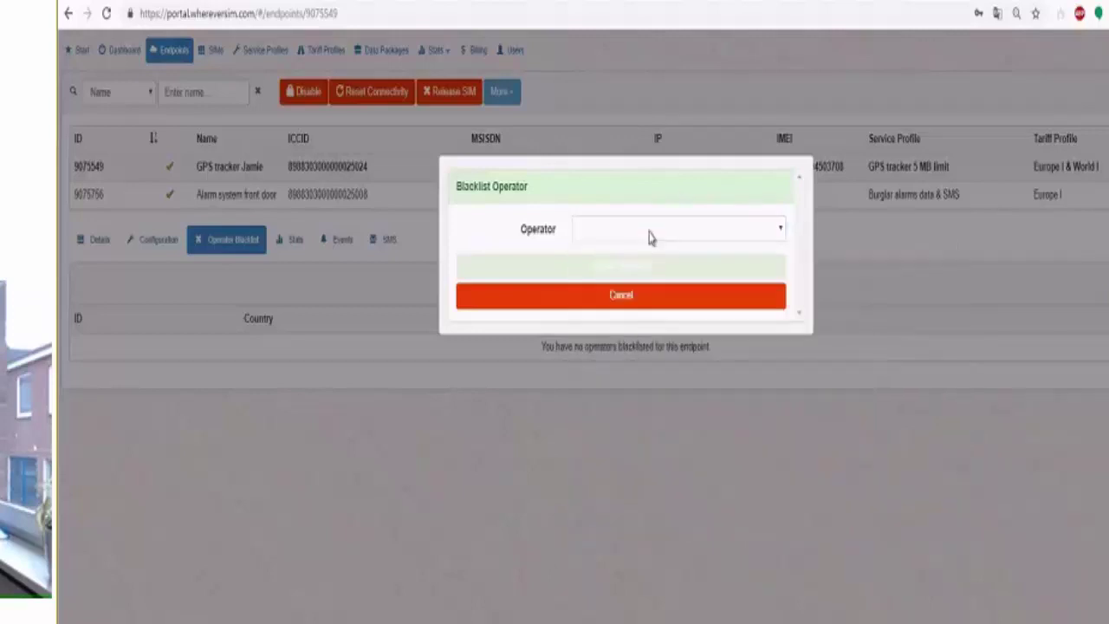
pyautogui.click(611, 299)
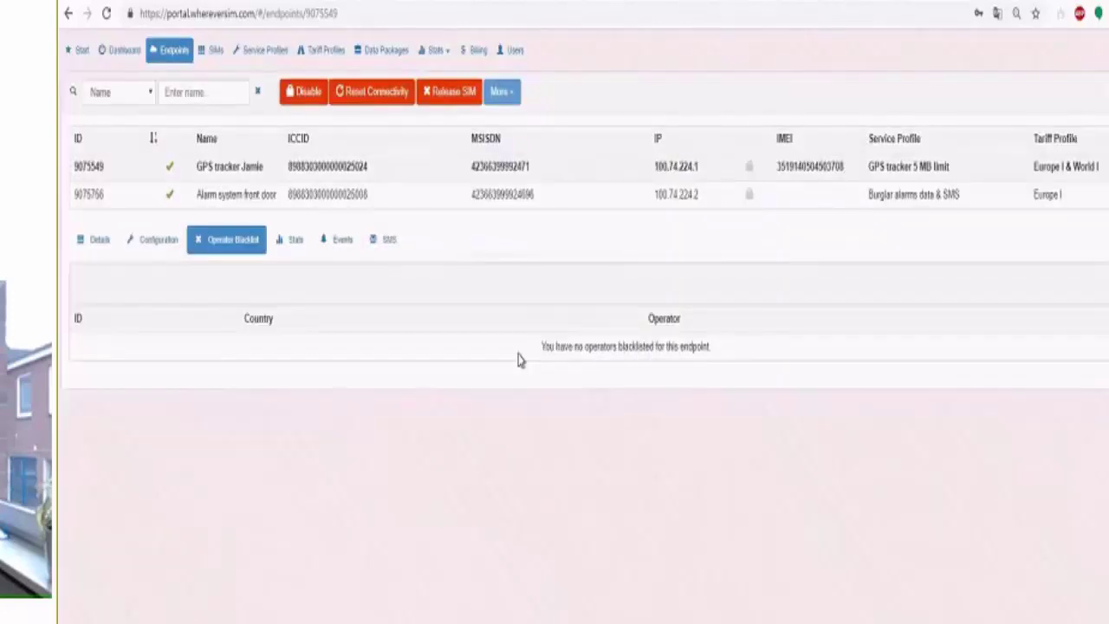
# Step: View the GPS tracker endpoint's configuration and the service profiles it can be assigned
pyautogui.click(170, 240)
pyautogui.click(984, 292)
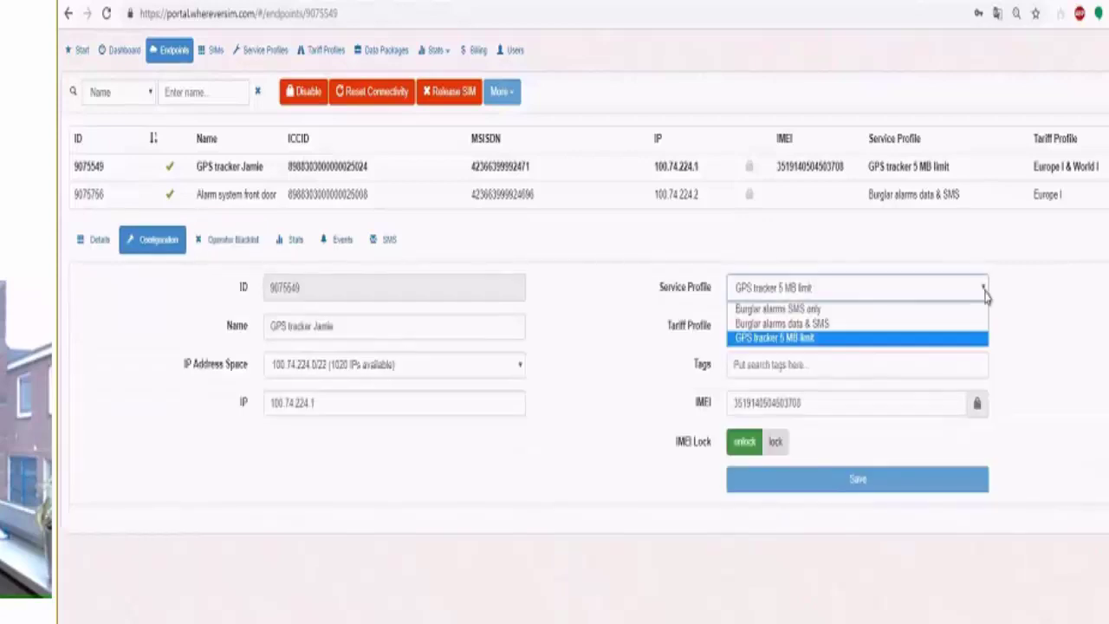
pyautogui.click(984, 292)
pyautogui.click(984, 291)
pyautogui.click(984, 294)
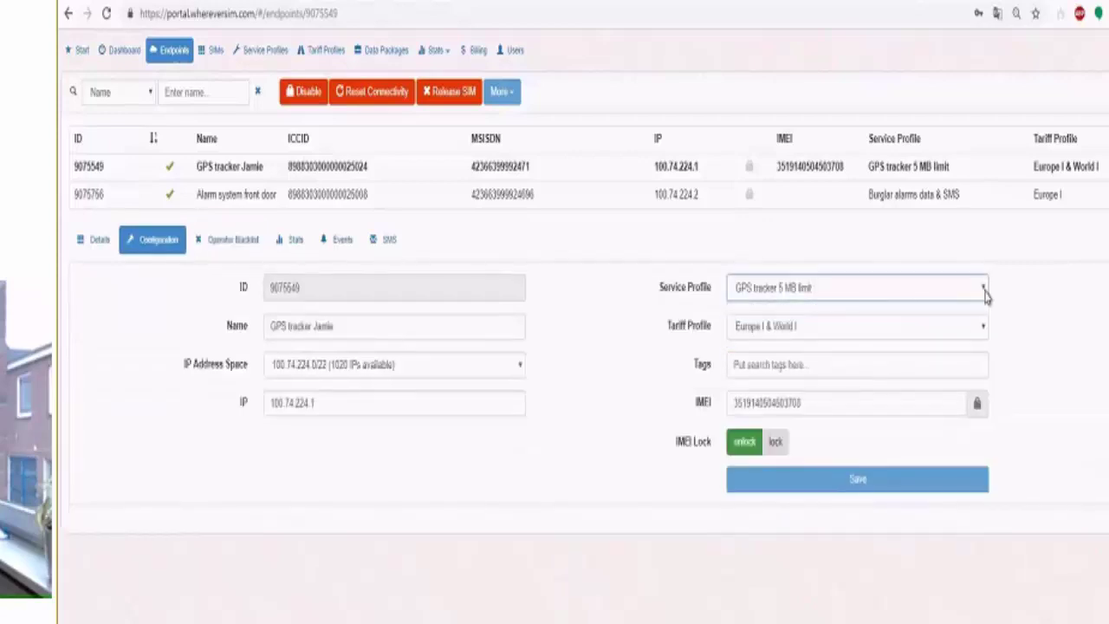
# Step: Examine the GPS tracker endpoint's event log, focusing on its PDP context events
pyautogui.click(343, 239)
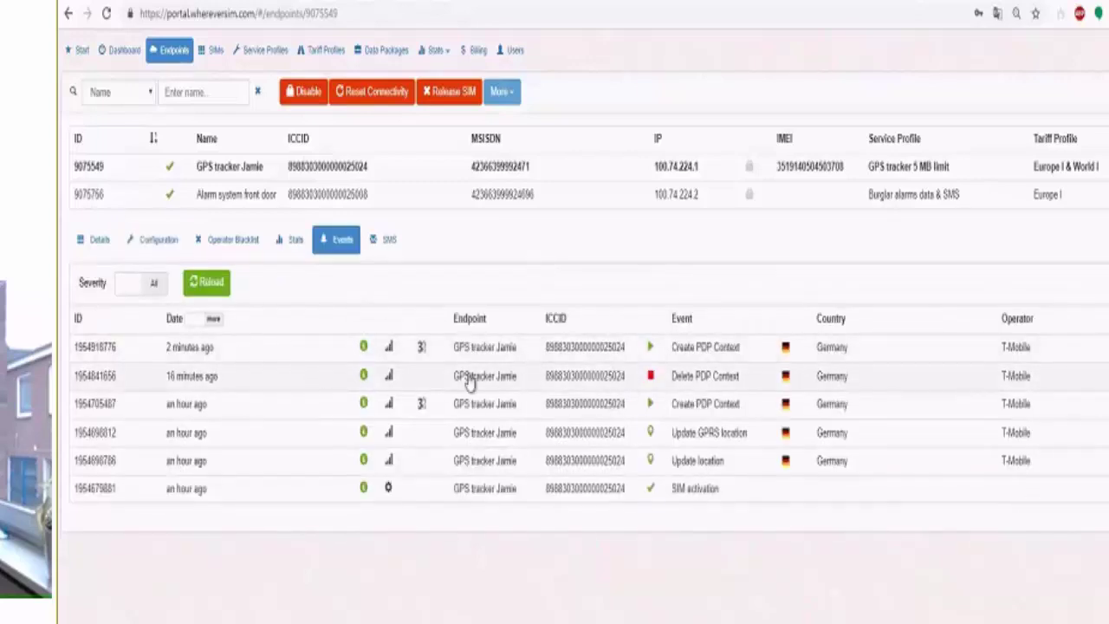
pyautogui.click(644, 357)
pyautogui.click(645, 362)
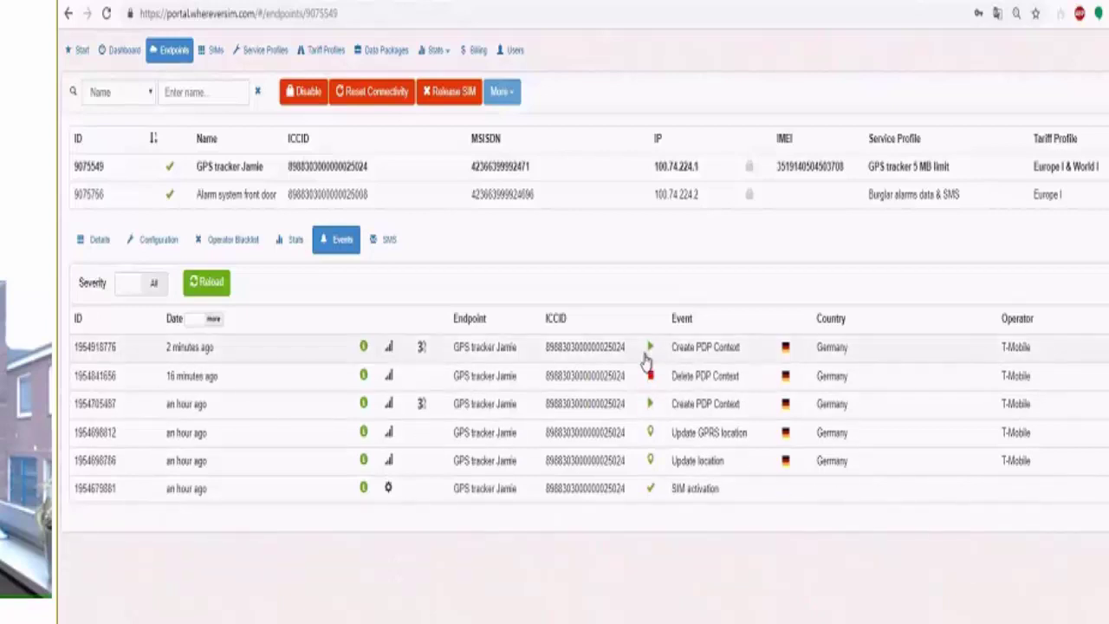
pyautogui.click(645, 362)
pyautogui.click(649, 357)
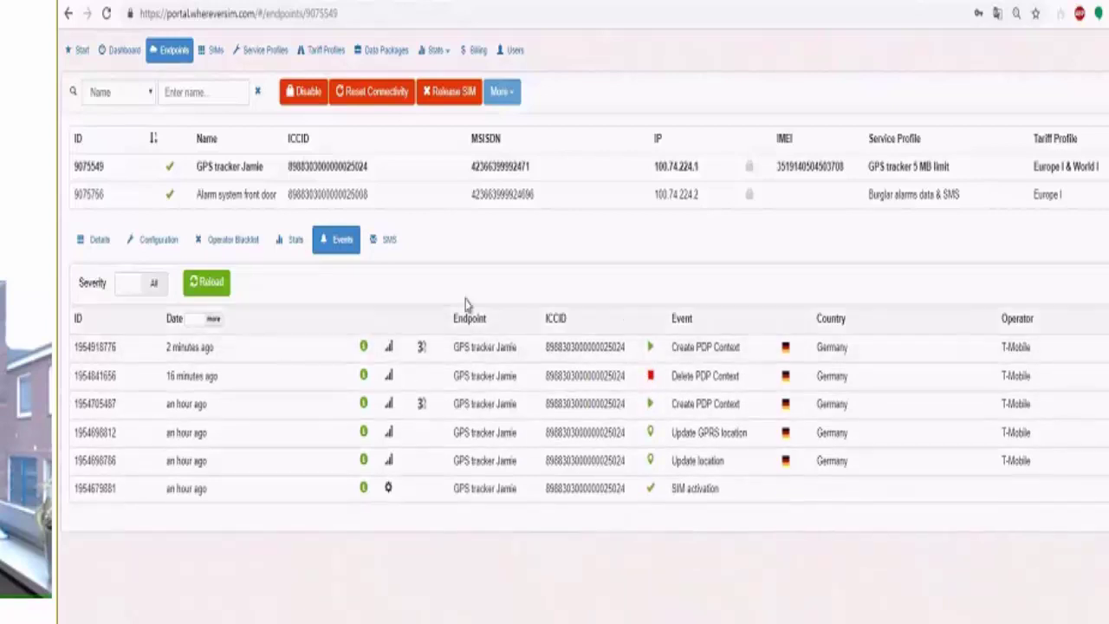
# Step: View the GPS tracker endpoint's SMS log and the overview of all registered SIMs
pyautogui.click(385, 239)
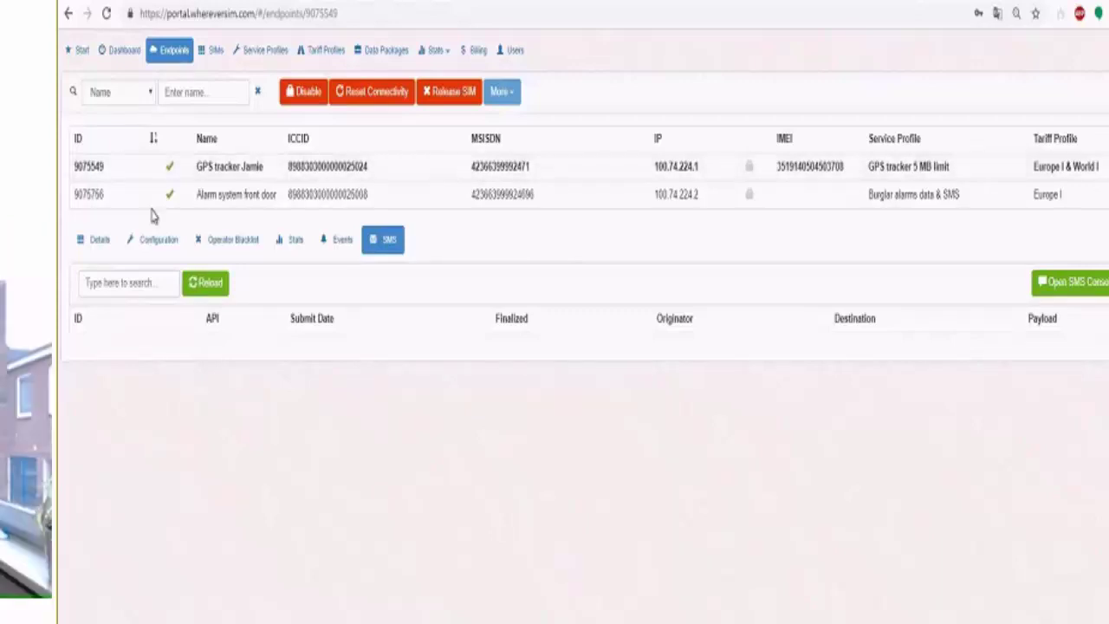
pyautogui.click(214, 52)
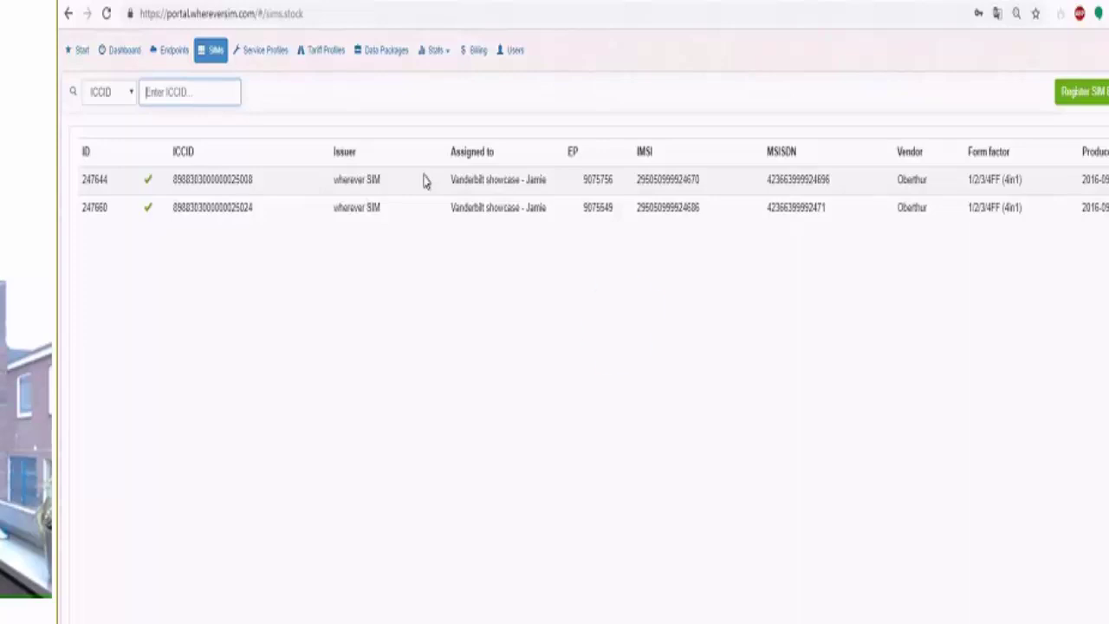
pyautogui.click(425, 180)
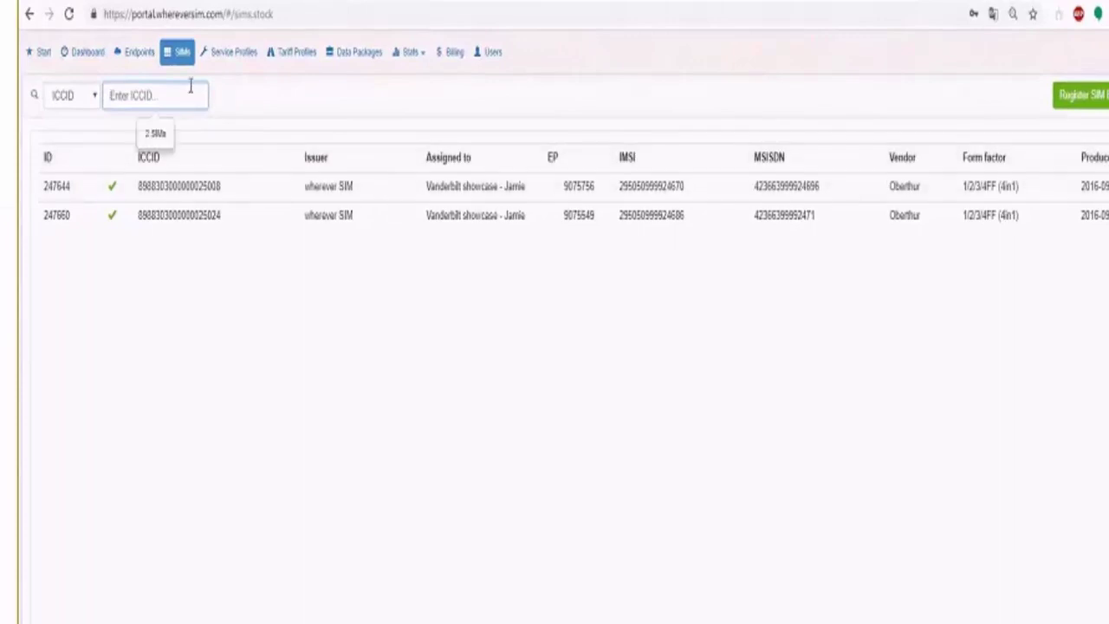
# Step: Reopen the GPS tracker endpoint's event log and inspect the descriptions of an older Create PDP Context event and the Delete PDP Context event
pyautogui.click(139, 59)
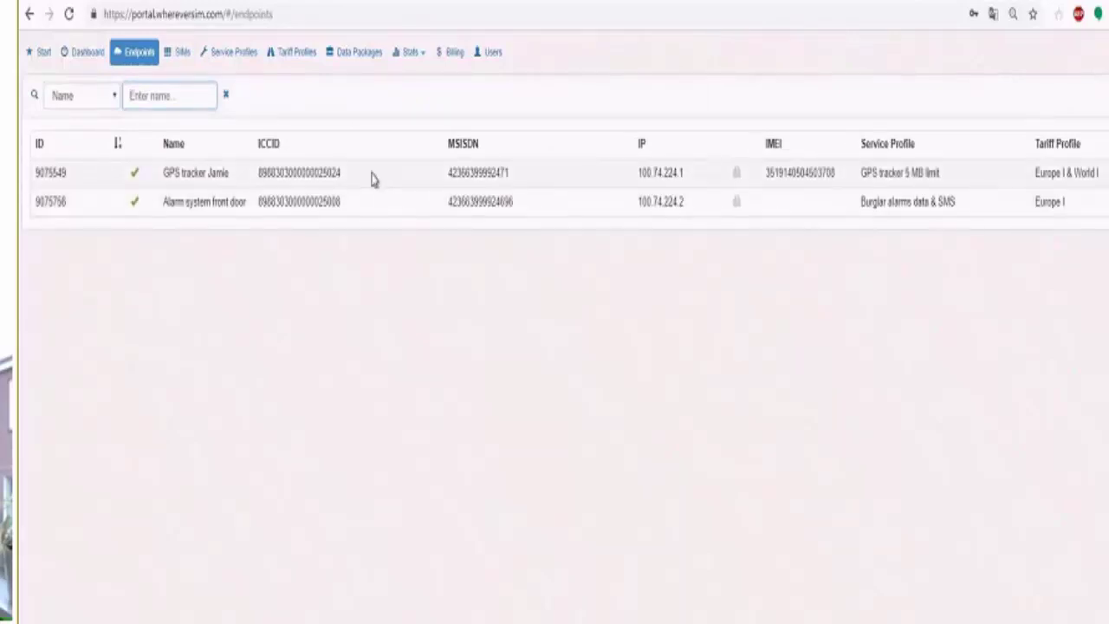
pyautogui.click(373, 178)
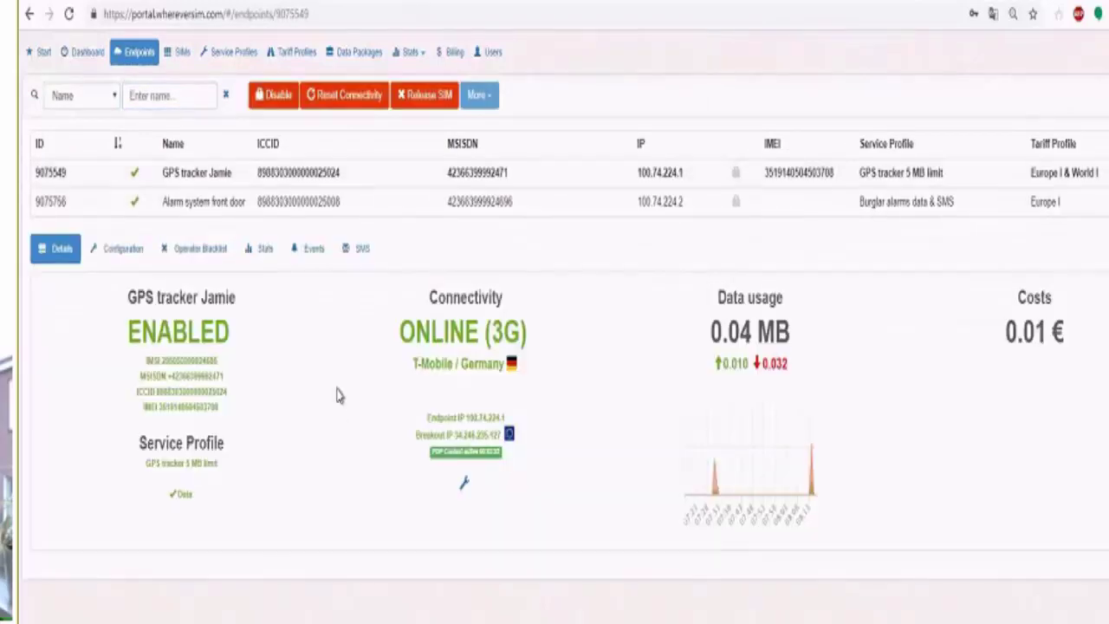
pyautogui.click(303, 253)
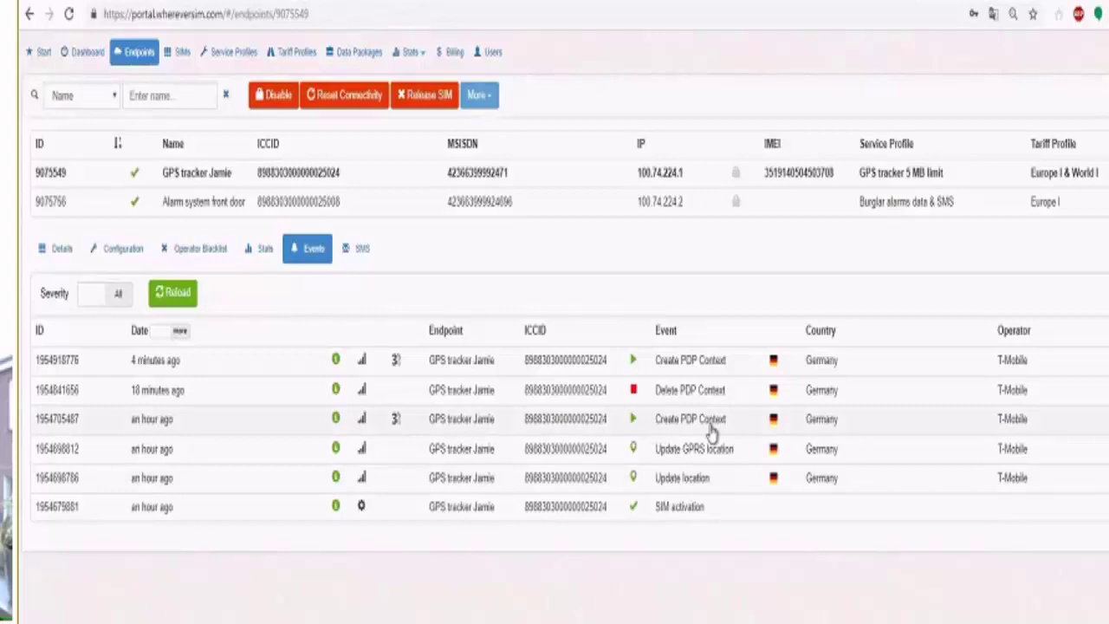
pyautogui.click(652, 427)
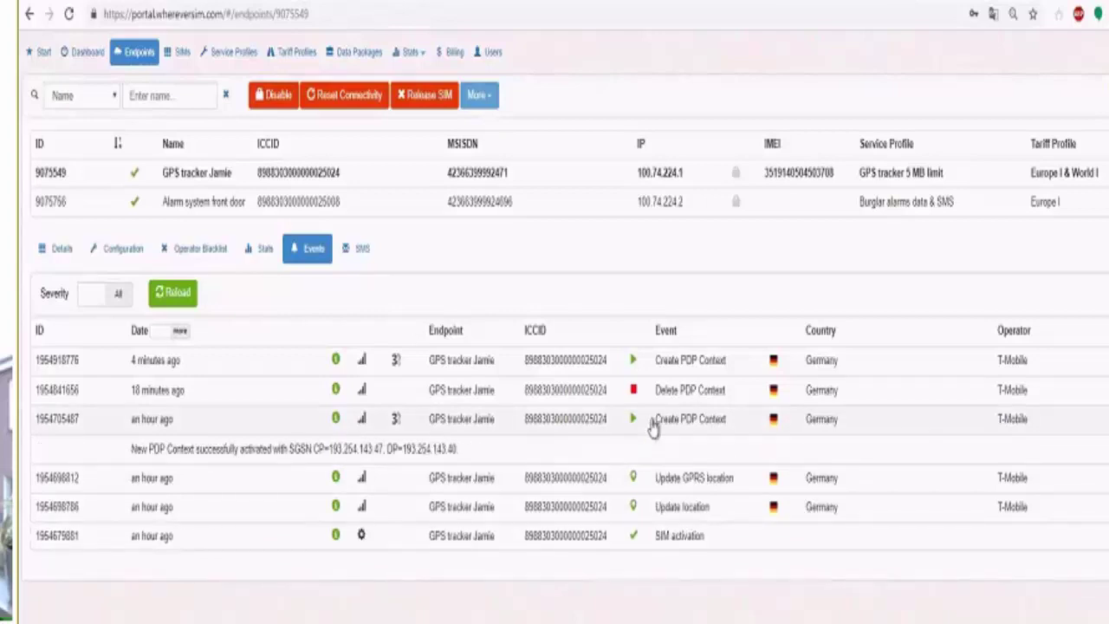
pyautogui.click(654, 397)
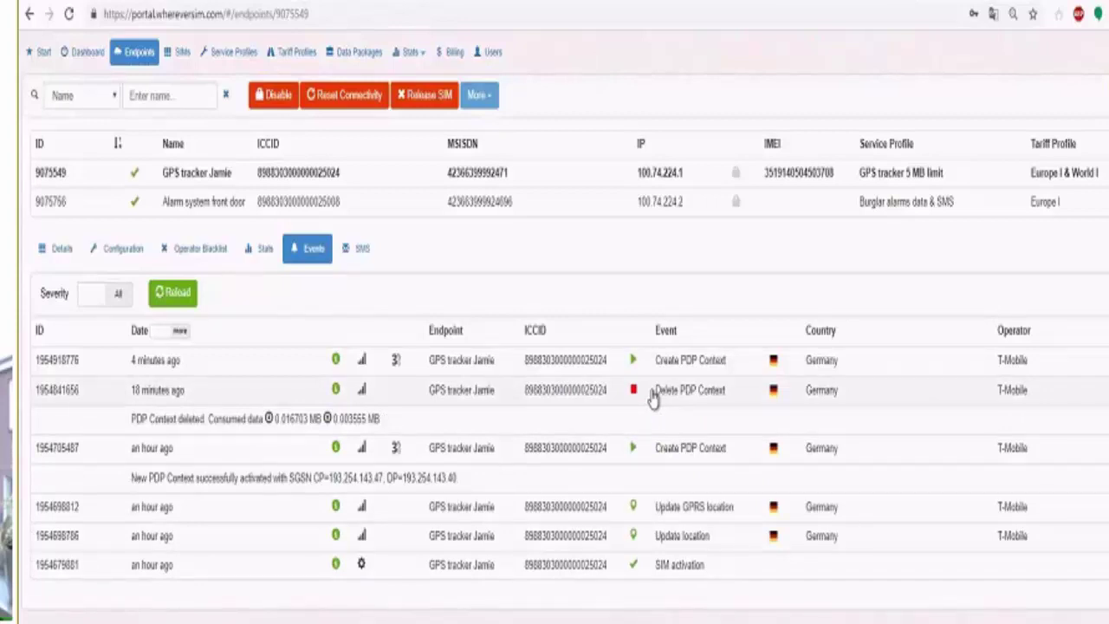
pyautogui.click(654, 397)
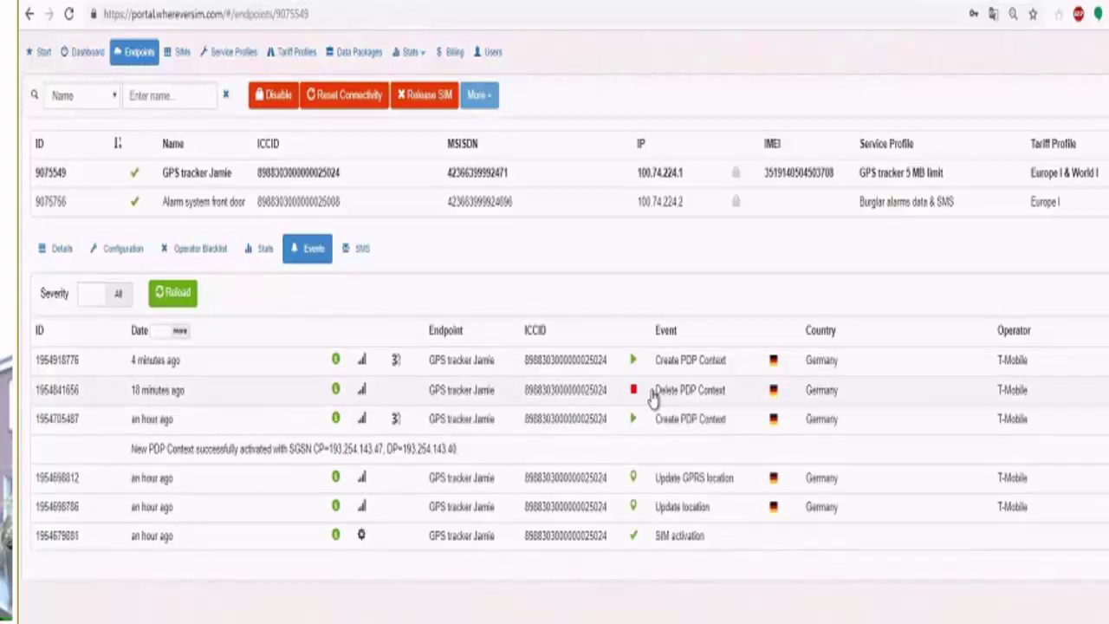
pyautogui.click(654, 420)
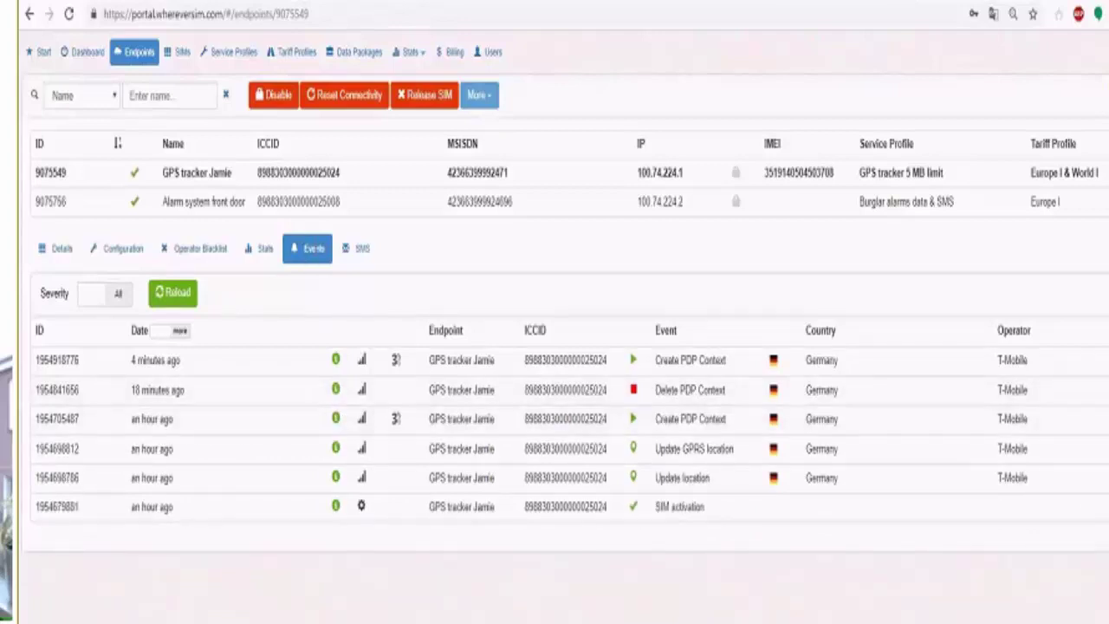
# Step: Return to the GPS tracker endpoint's details and check its connectivity status
pyautogui.click(63, 248)
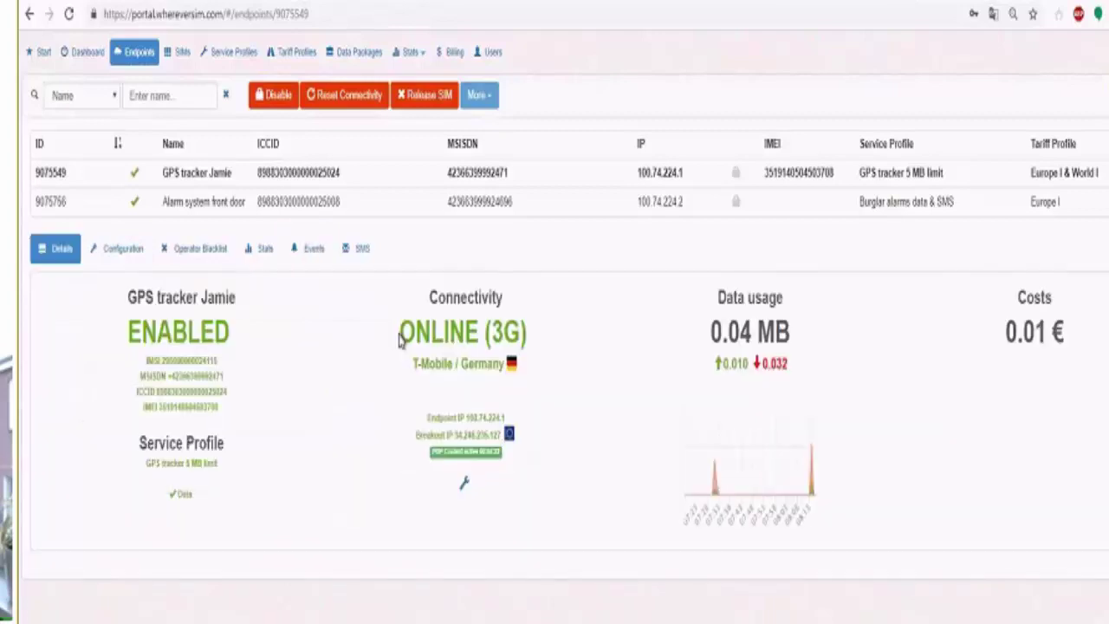
pyautogui.moveTo(401, 338); pyautogui.dragTo(543, 341)
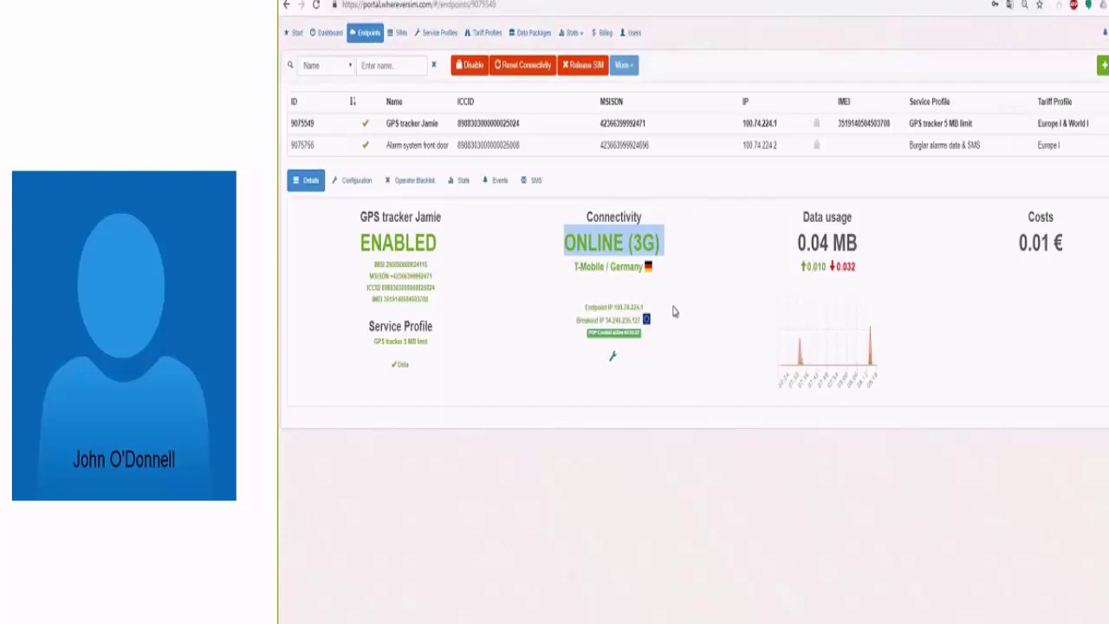
pyautogui.click(674, 312)
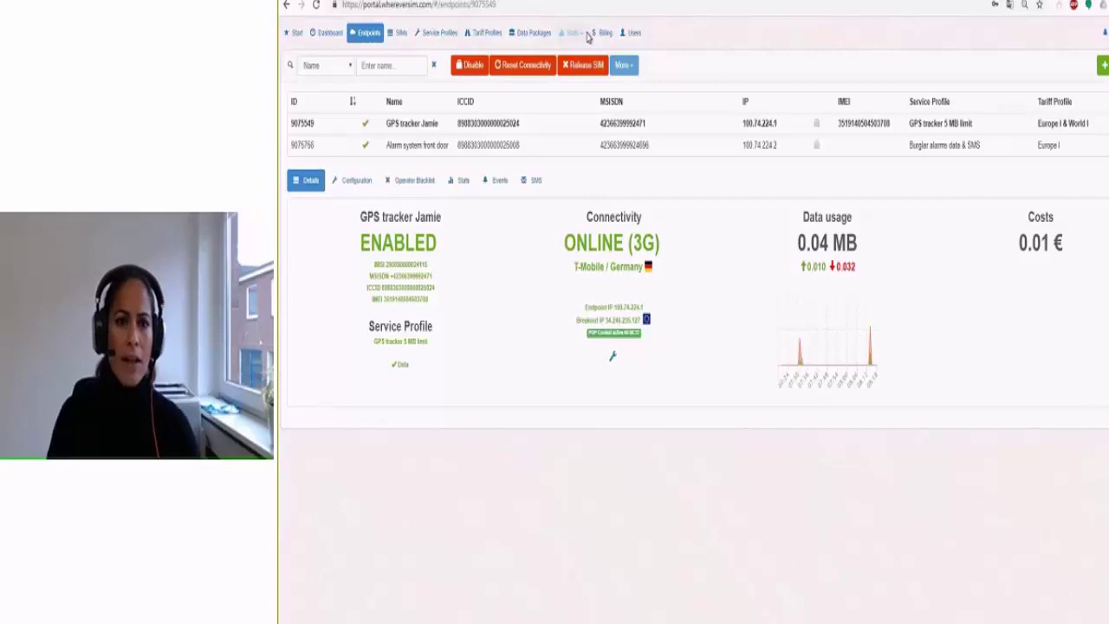
# Step: Review the October 2018 billing data traffic charges and check which statistics views are available
pyautogui.click(589, 35)
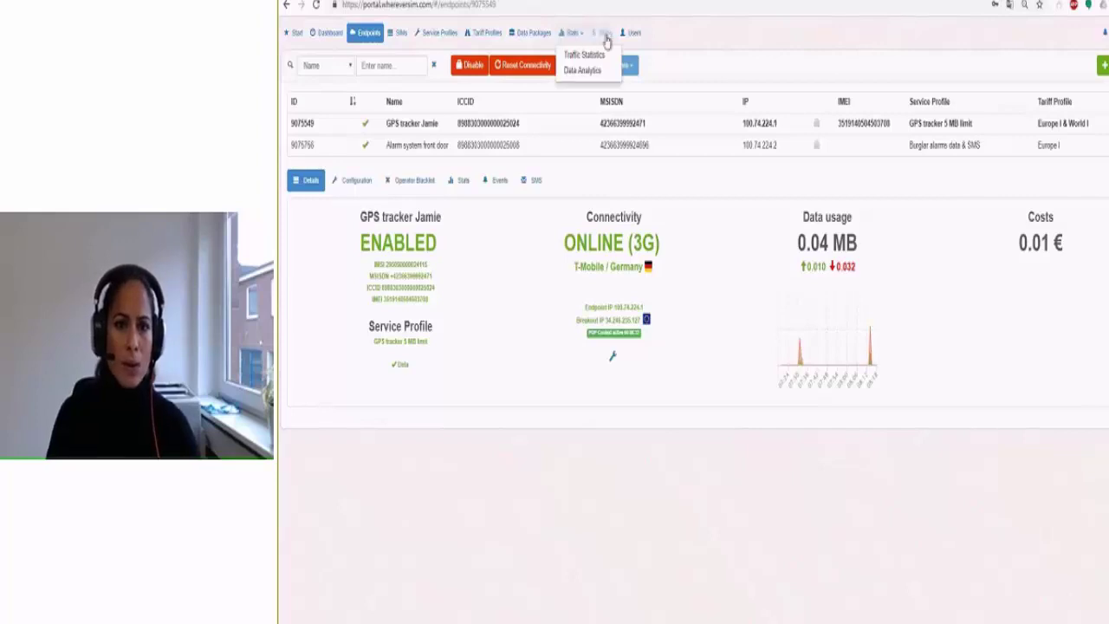
pyautogui.click(605, 35)
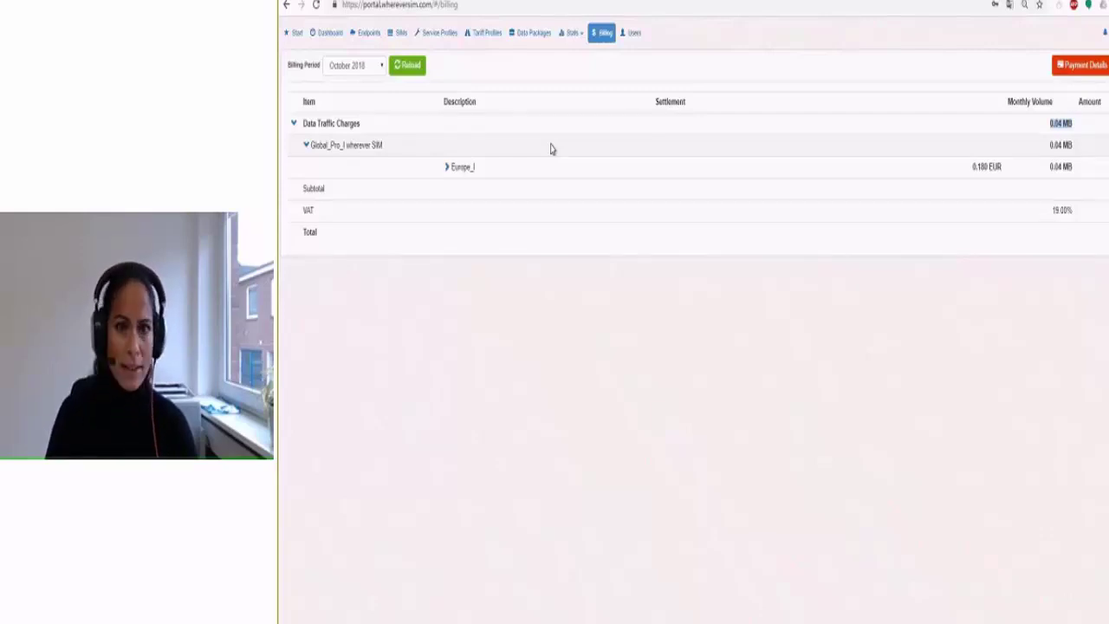
pyautogui.click(570, 33)
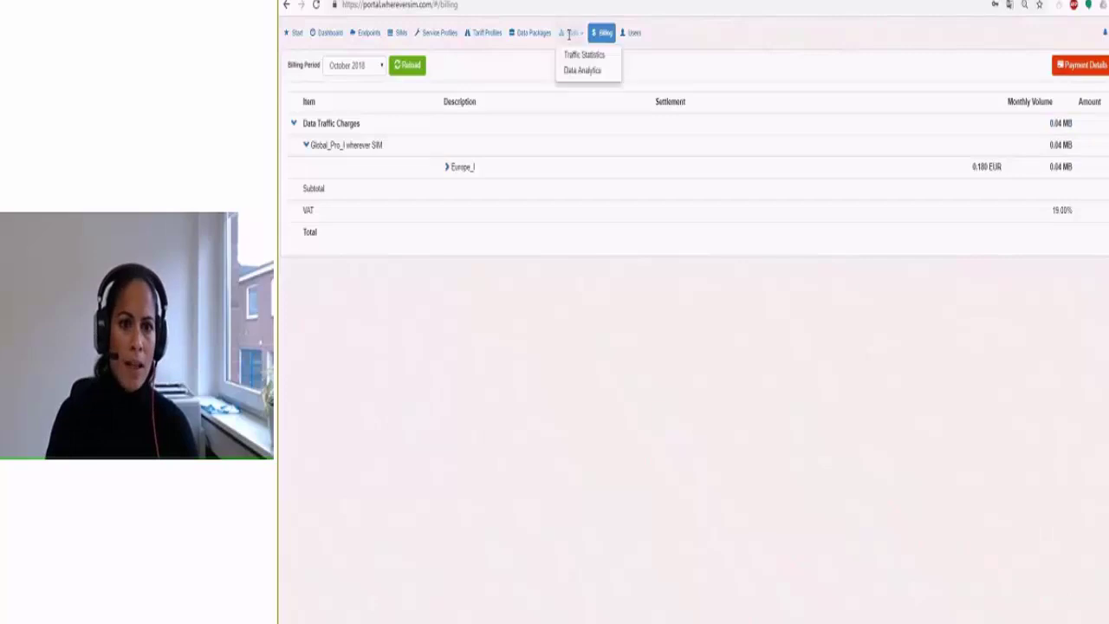
pyautogui.click(569, 33)
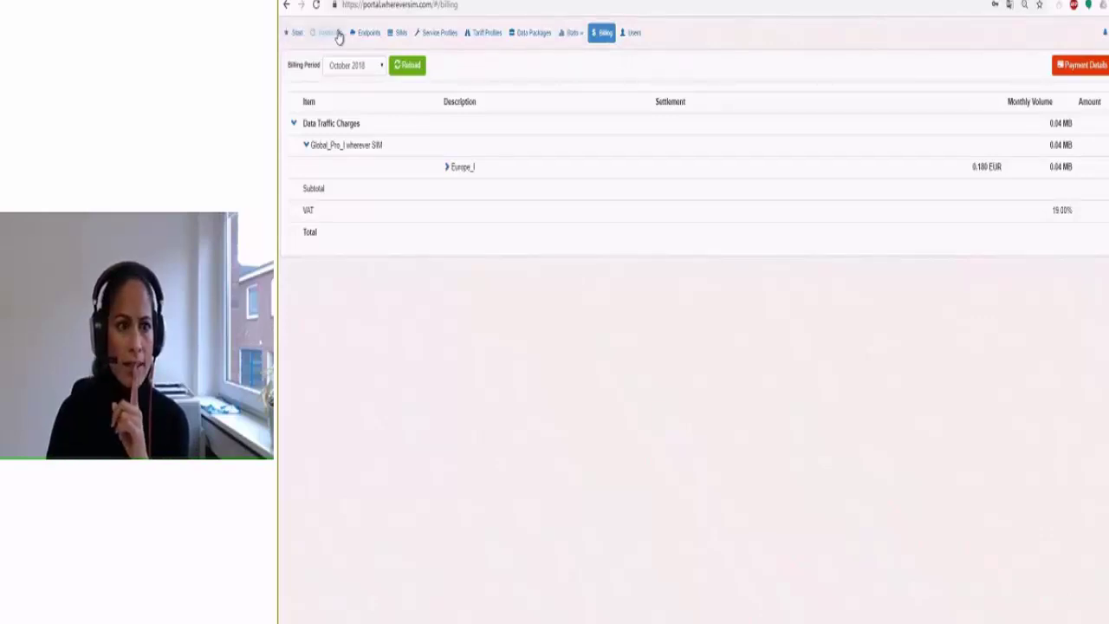
# Step: Return to the endpoints list and open the GPS tracker endpoint's details
pyautogui.click(365, 37)
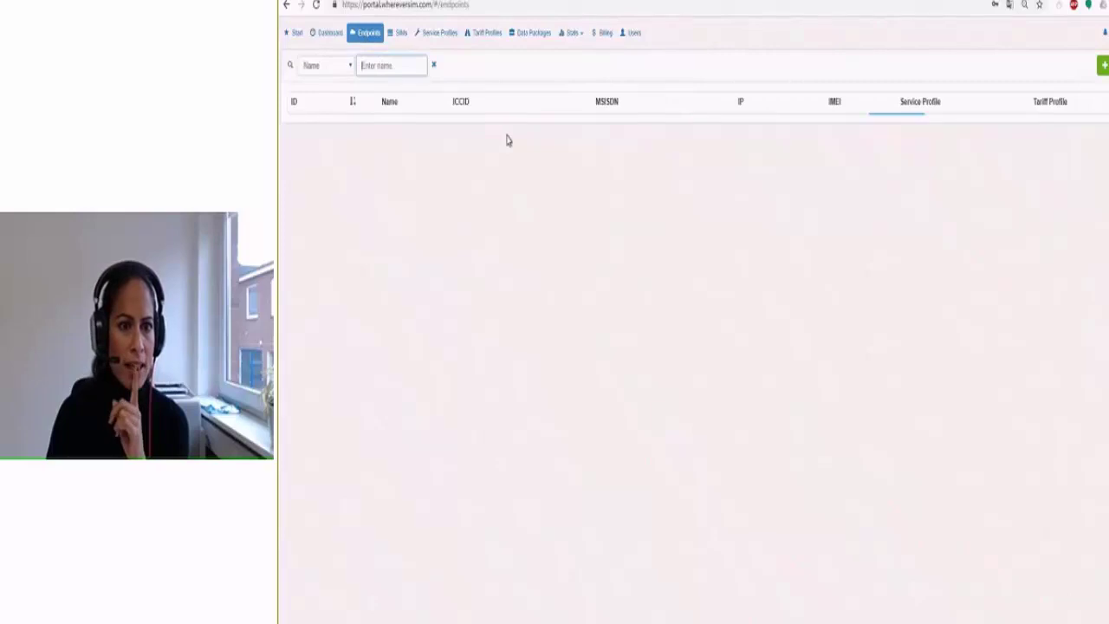
pyautogui.click(545, 124)
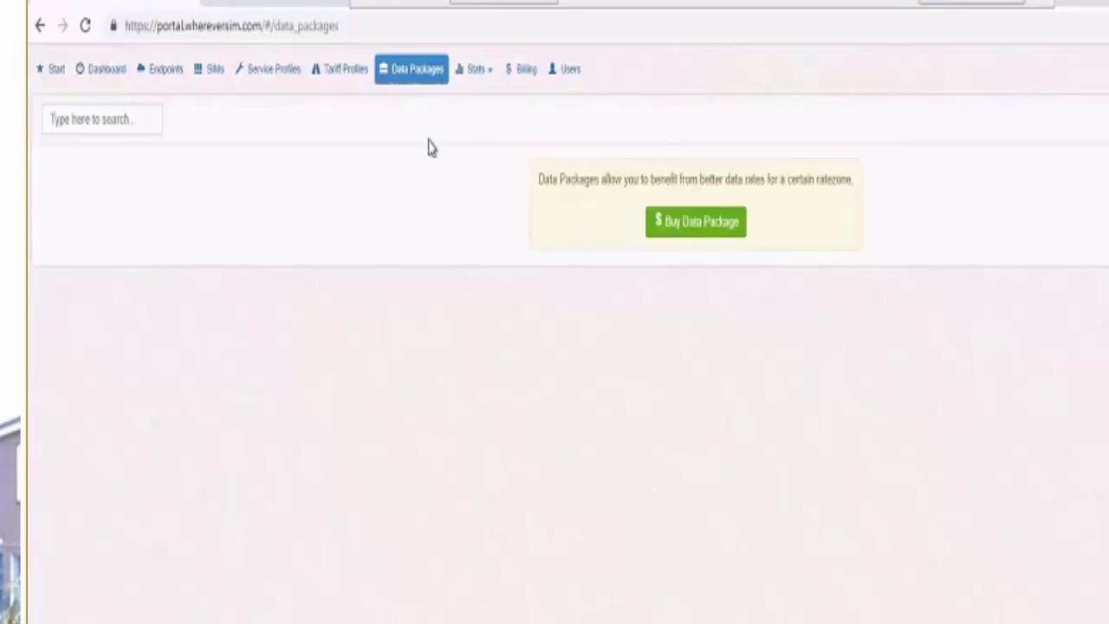
# Step: Leave the data packages page, pass through the SIM overview, and reopen the GPS tracker endpoint to check its SMS log
pyautogui.click(215, 73)
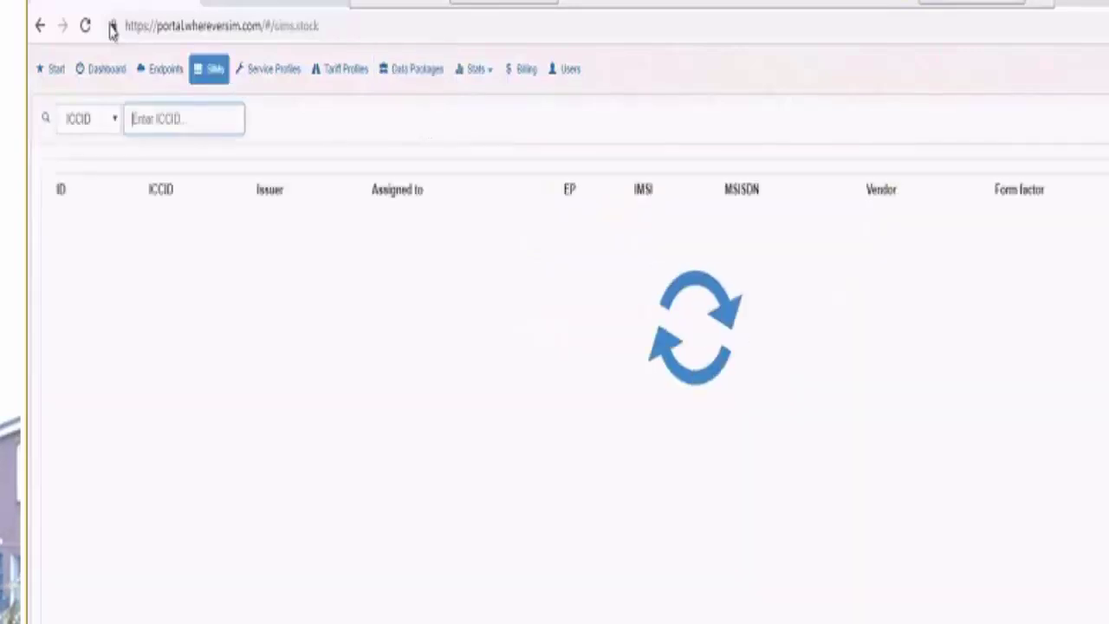
pyautogui.click(177, 76)
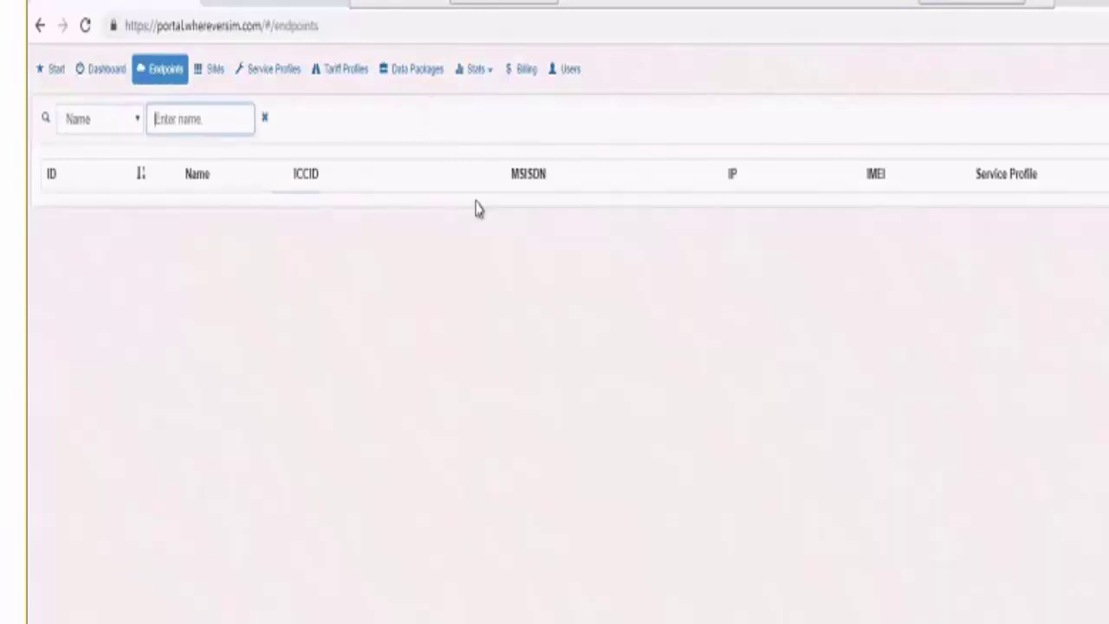
pyautogui.click(494, 224)
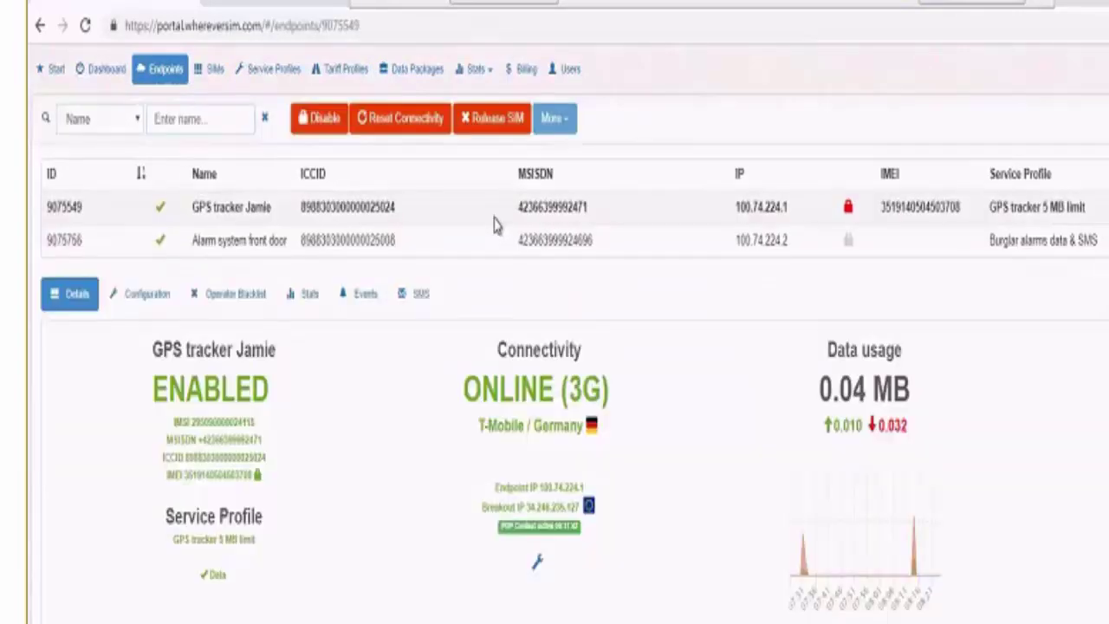
pyautogui.click(405, 298)
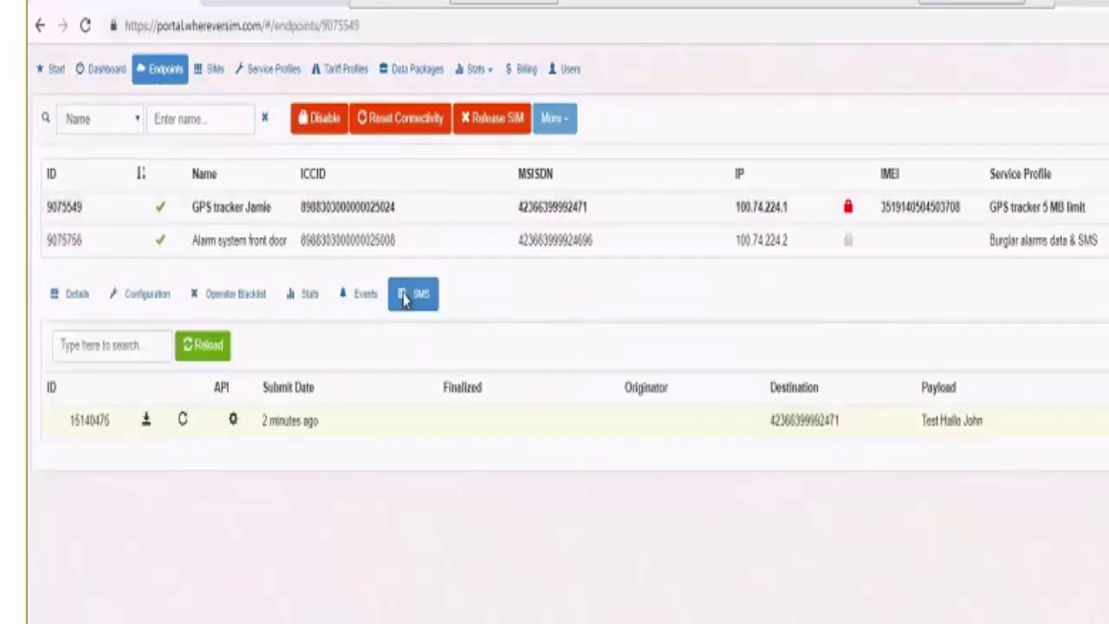